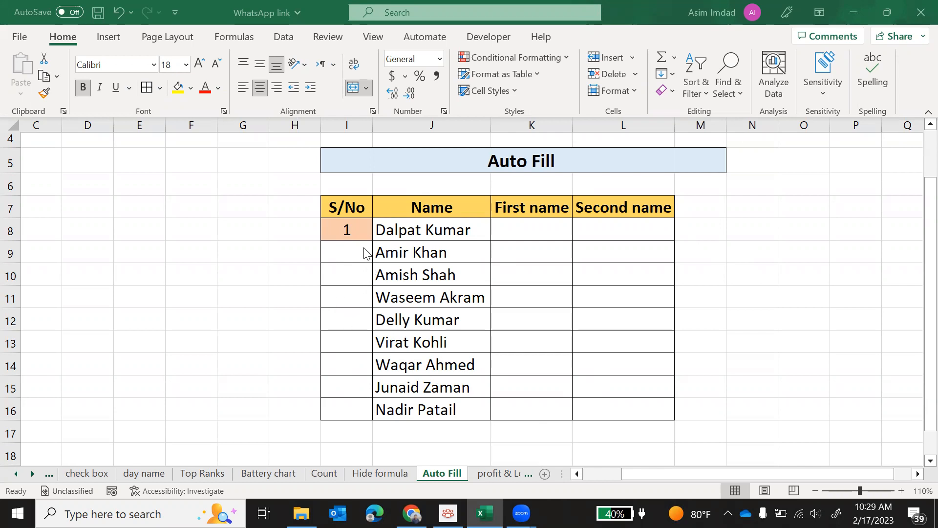
Fill the S/No value 1 down through row 16 and switch the fill option to Fill Series.
click(349, 235)
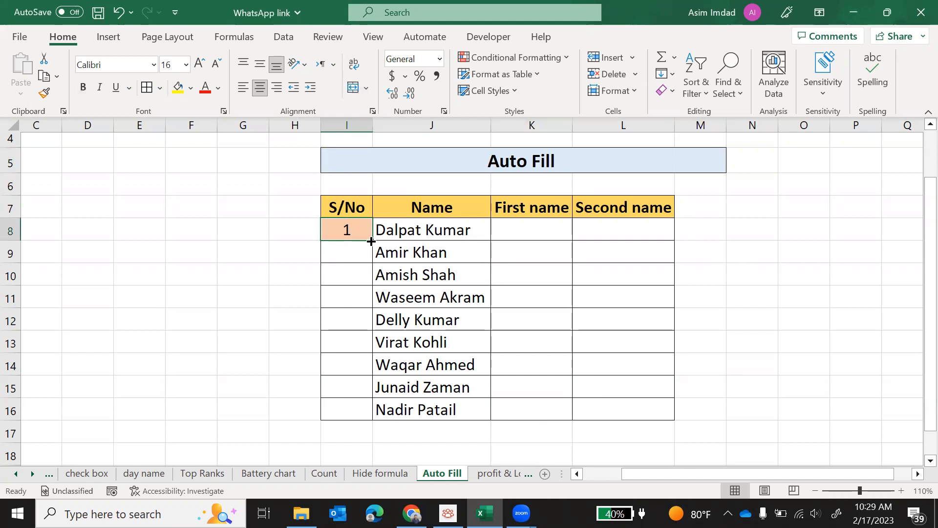
drag(371, 241, 370, 241)
drag(372, 242, 377, 406)
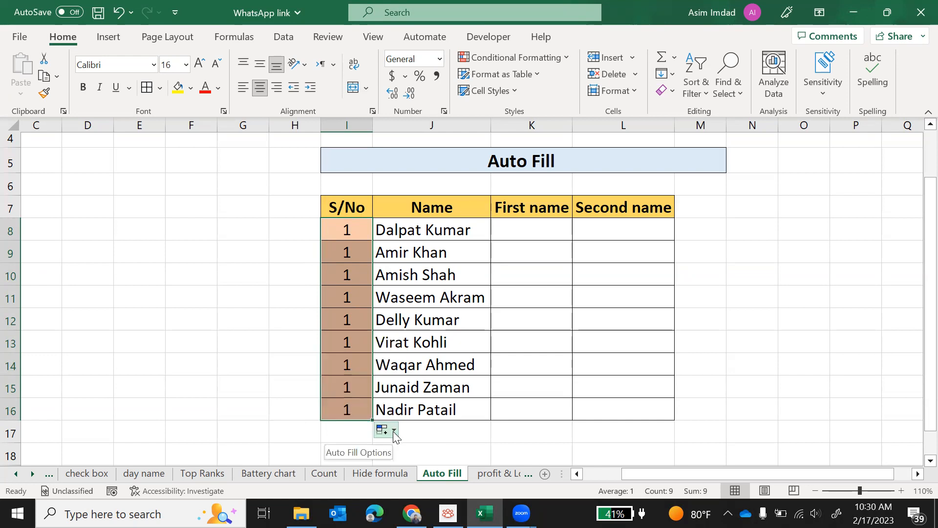
click(394, 431)
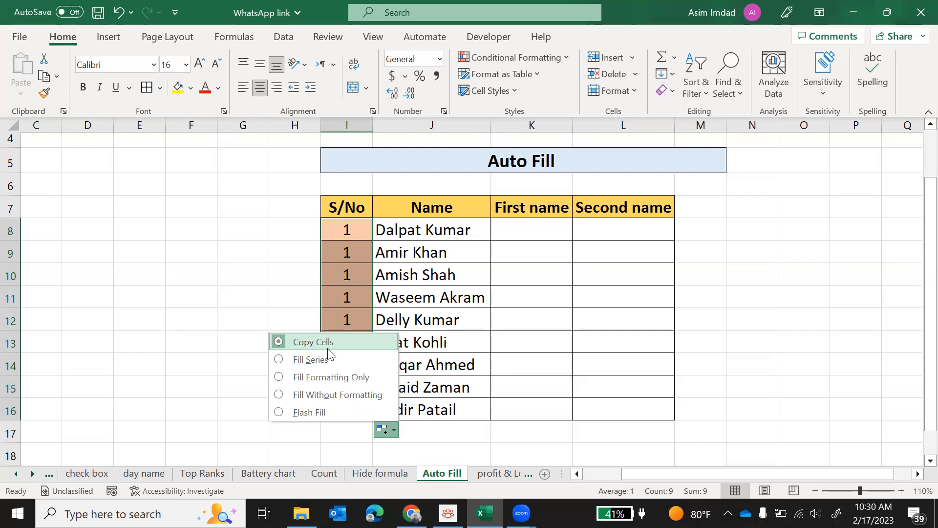
click(298, 363)
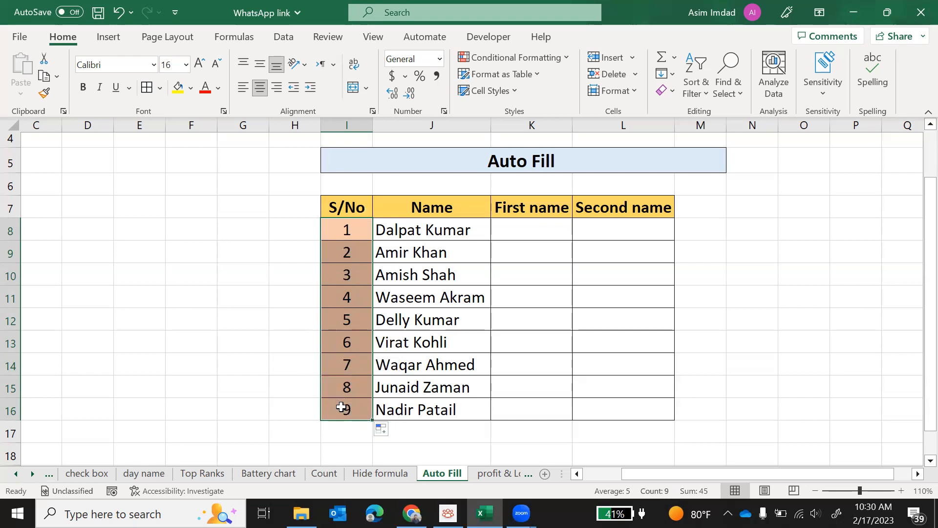
Change the S/No fill option to Fill Formatting Only, then to Fill Without Formatting.
click(386, 430)
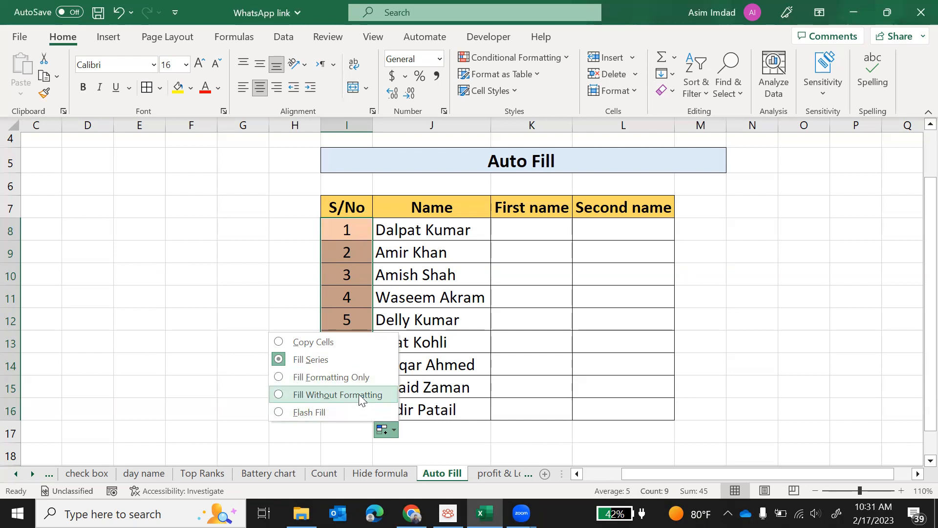
click(302, 380)
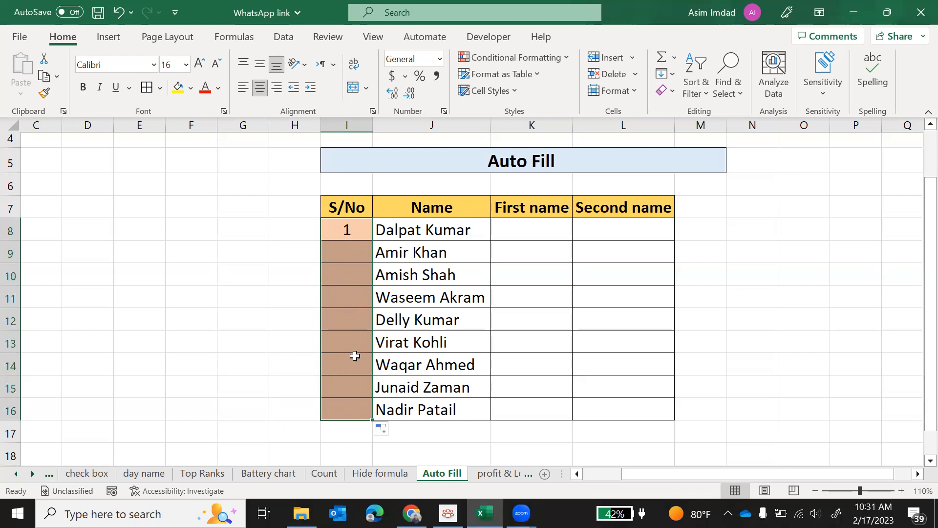
click(391, 431)
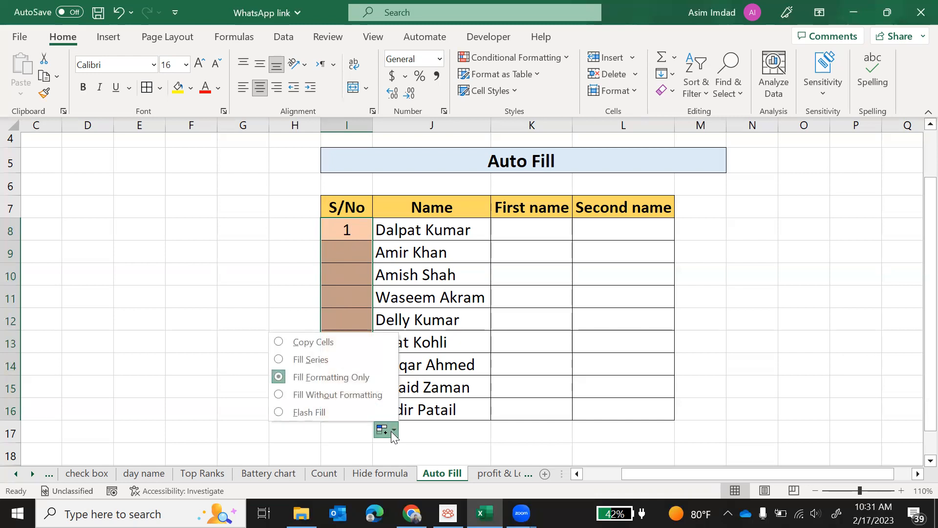
click(335, 395)
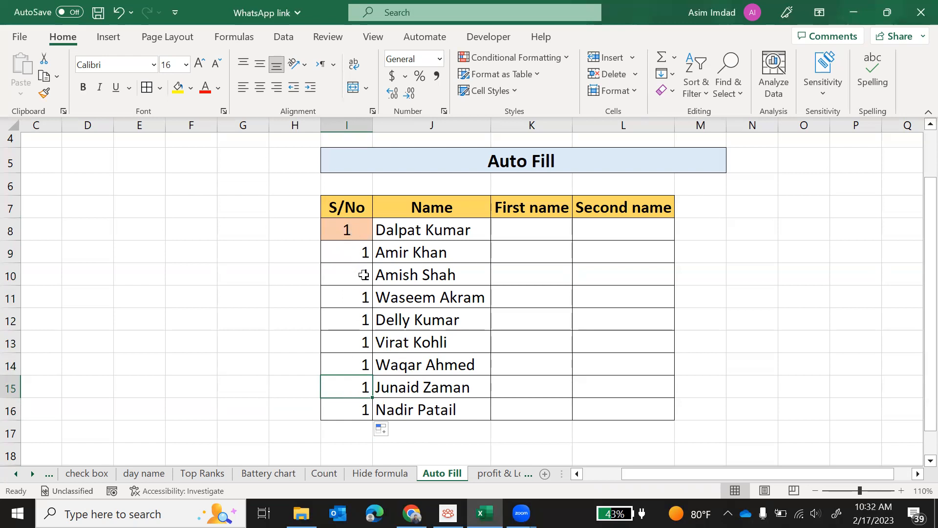
Refill the S/No column from I8 down to row 16 as a 1 to 9 series.
click(331, 230)
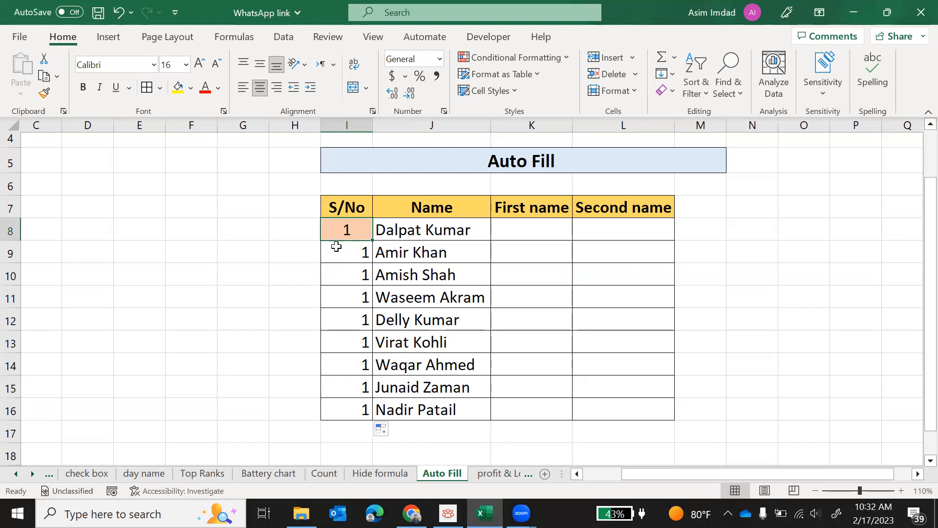
drag(370, 240, 368, 422)
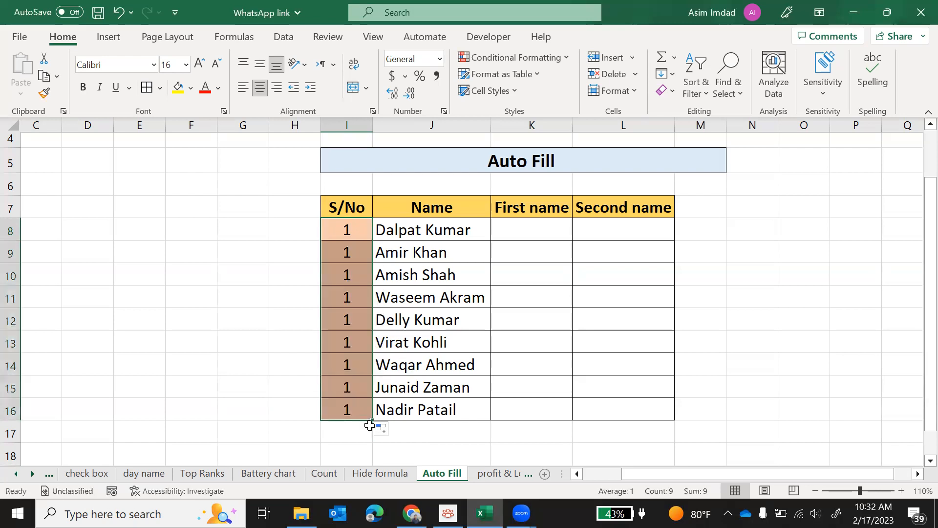
click(394, 430)
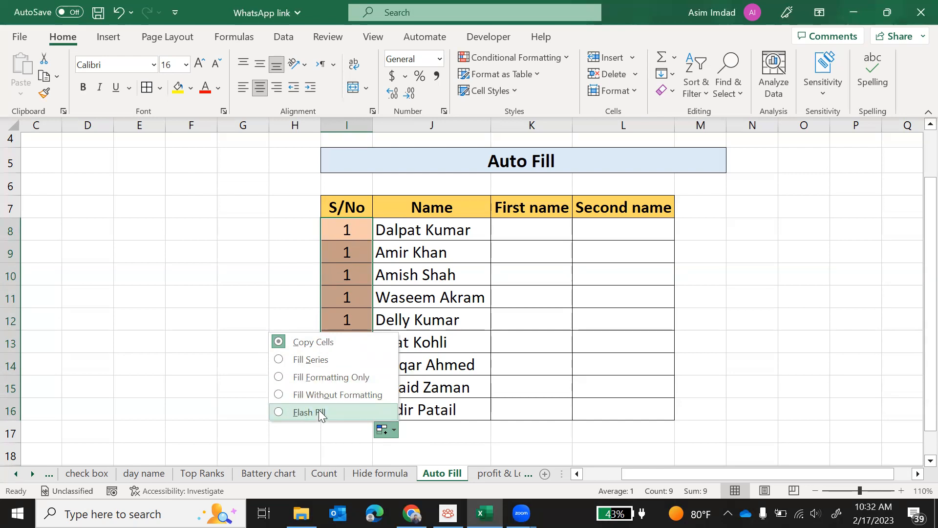
click(311, 363)
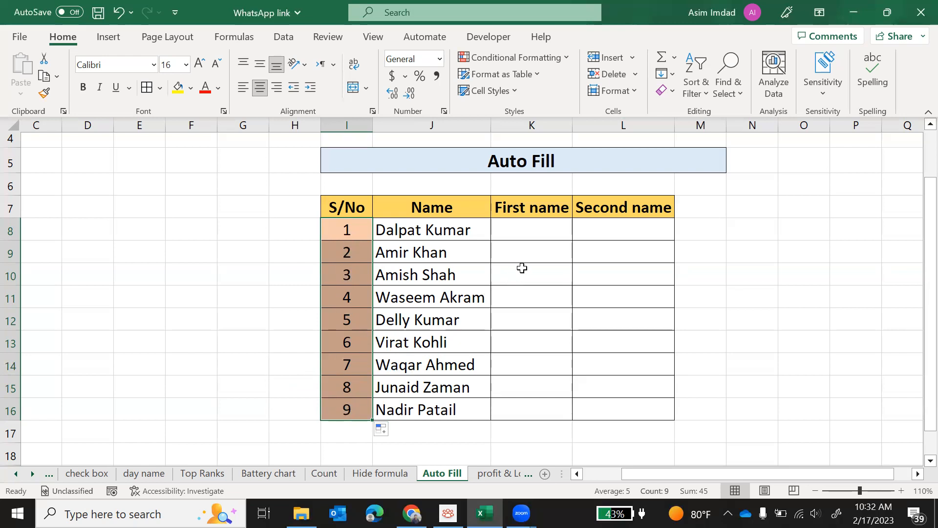
Enter Dalpat as the first name in K8.
click(528, 234)
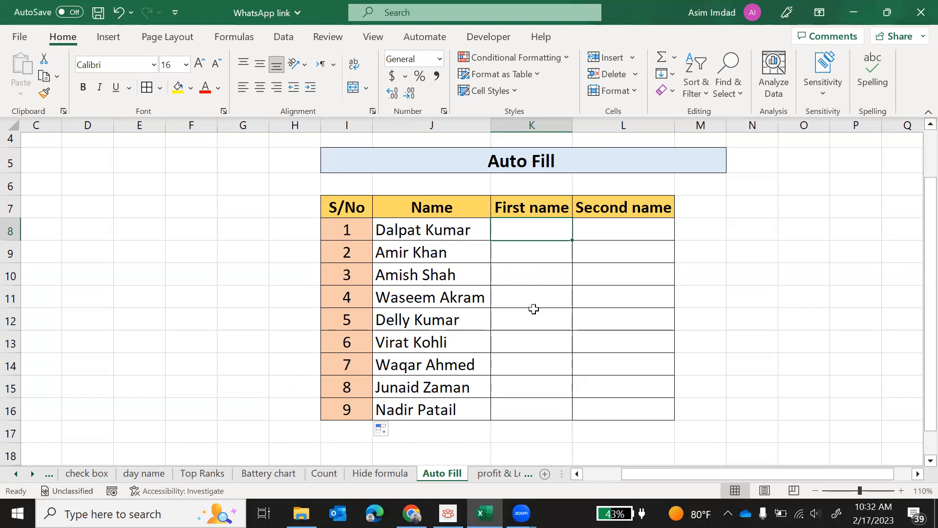
text(D)
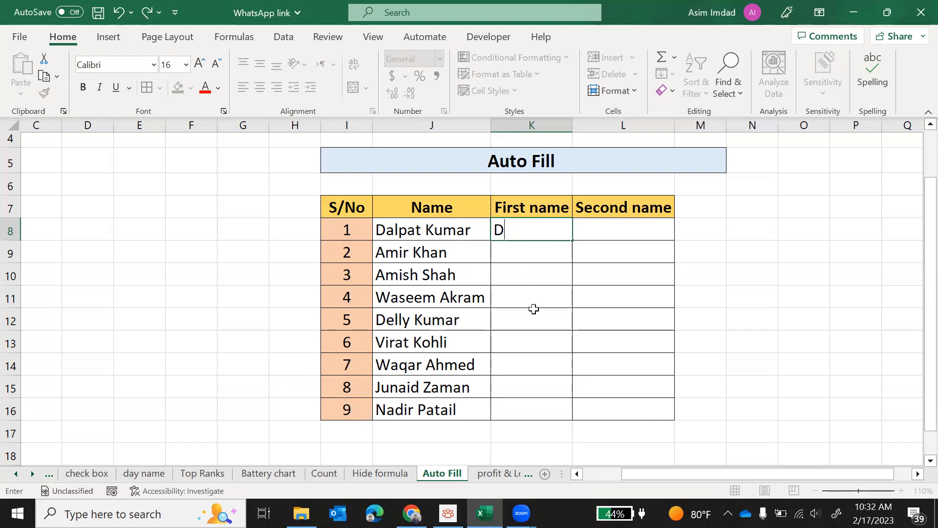
text(alpat)
key(Return)
key(Up)
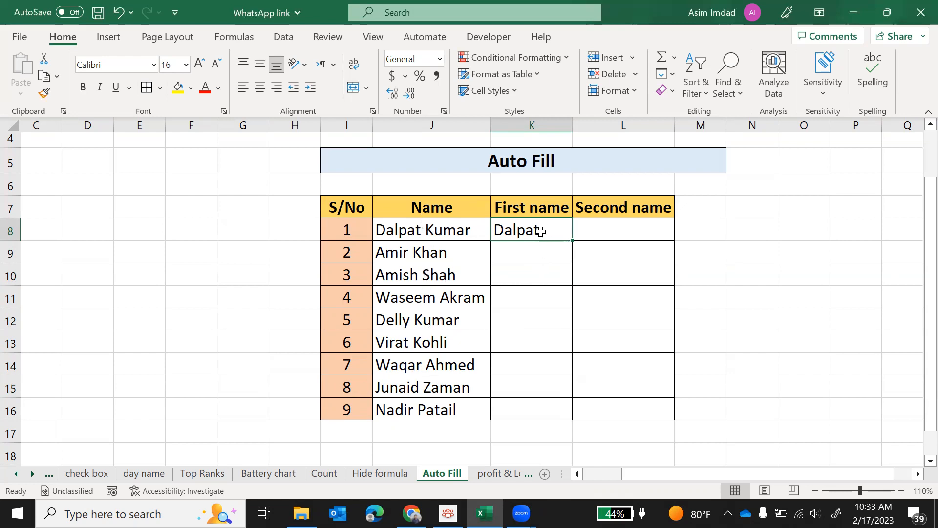
Fill Dalpat down the First name column, then clear K9 through K16.
double_click(572, 239)
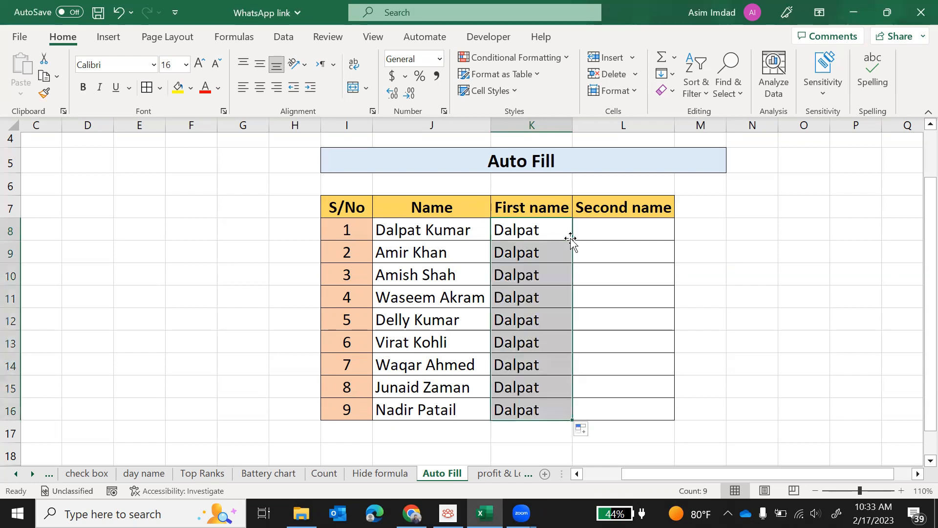
click(551, 254)
drag(551, 254, 550, 403)
key(Delete)
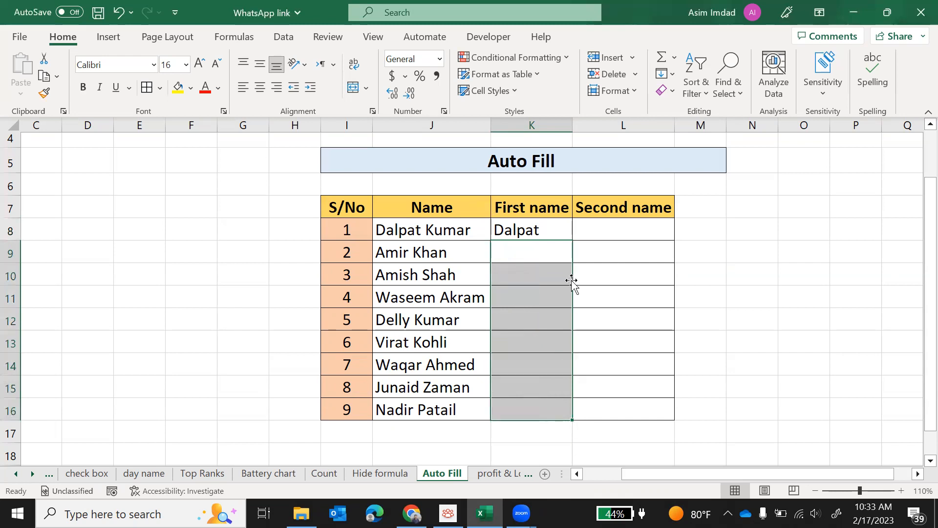
Enter Amir as the first name in K9.
click(516, 252)
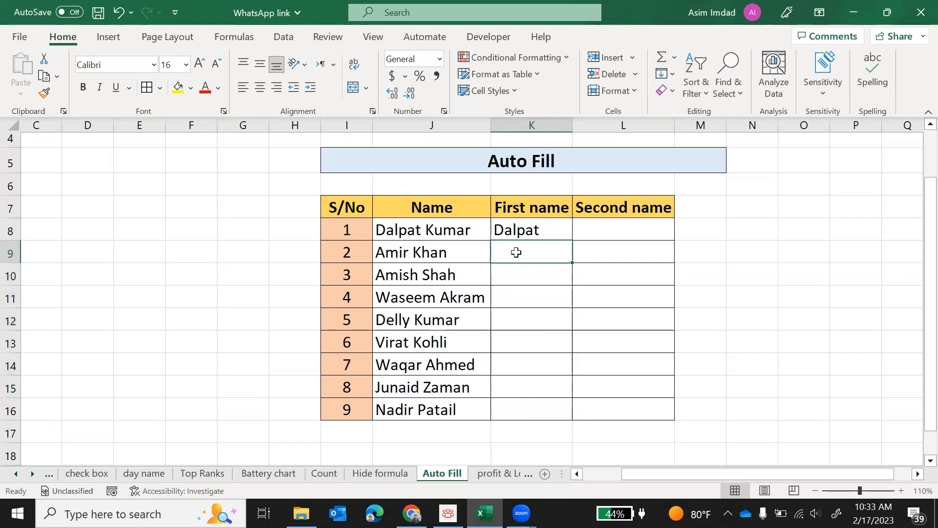
text(Amir)
key(Return)
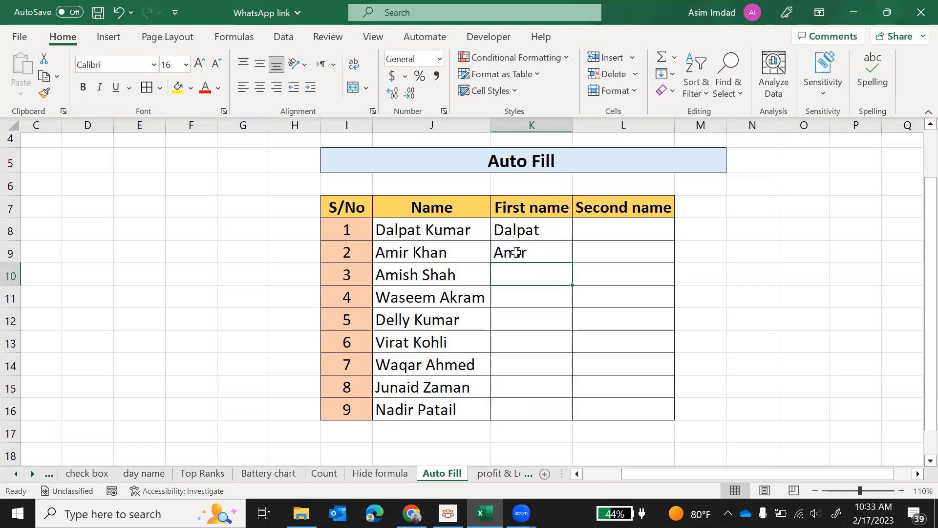
Fill K8:K9 down the First name column and apply Flash Fill to extract each first name.
key(Up)
key(Up)
shift+click(516, 252)
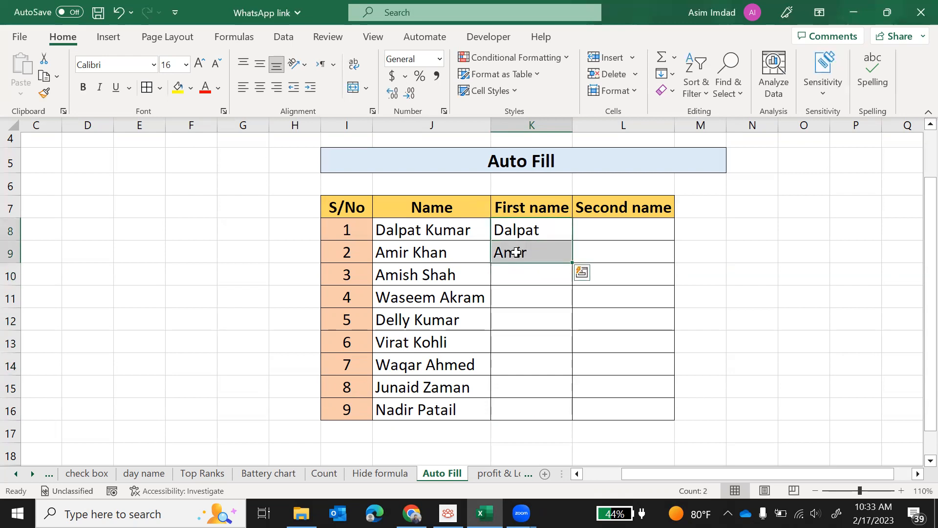
double_click(572, 263)
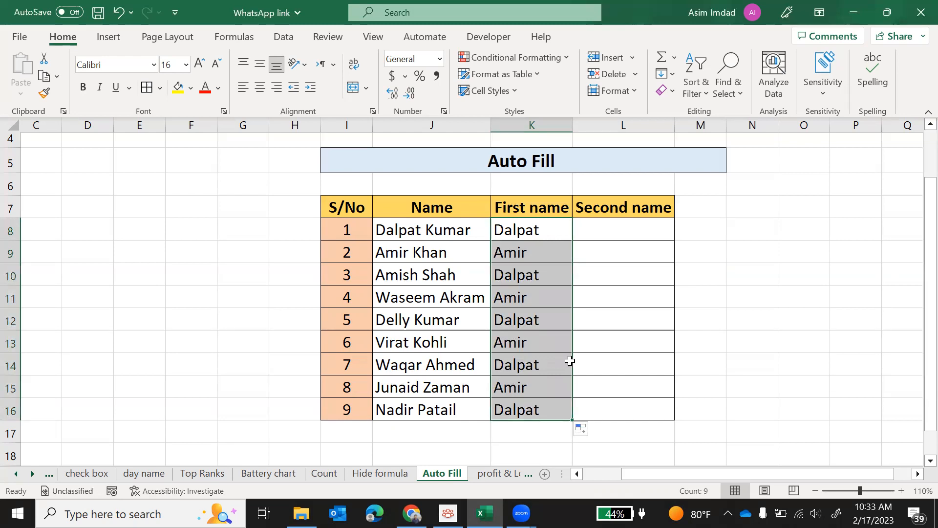
click(591, 431)
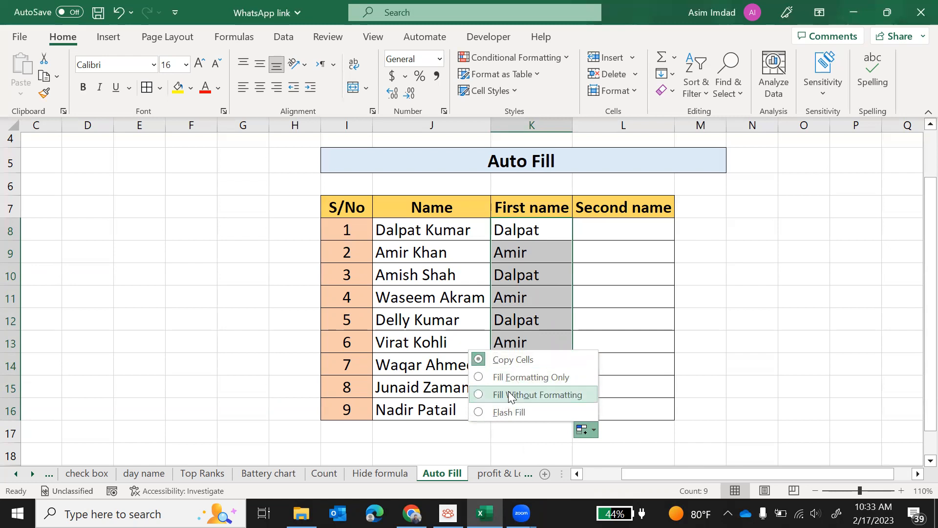
click(499, 414)
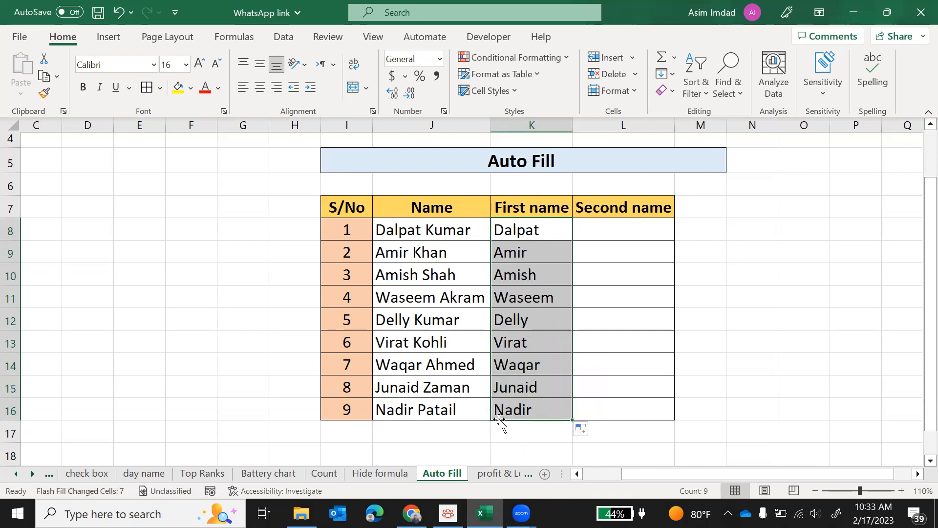
Switch the First name fill option to Copy Cells and back to Flash Fill.
click(593, 432)
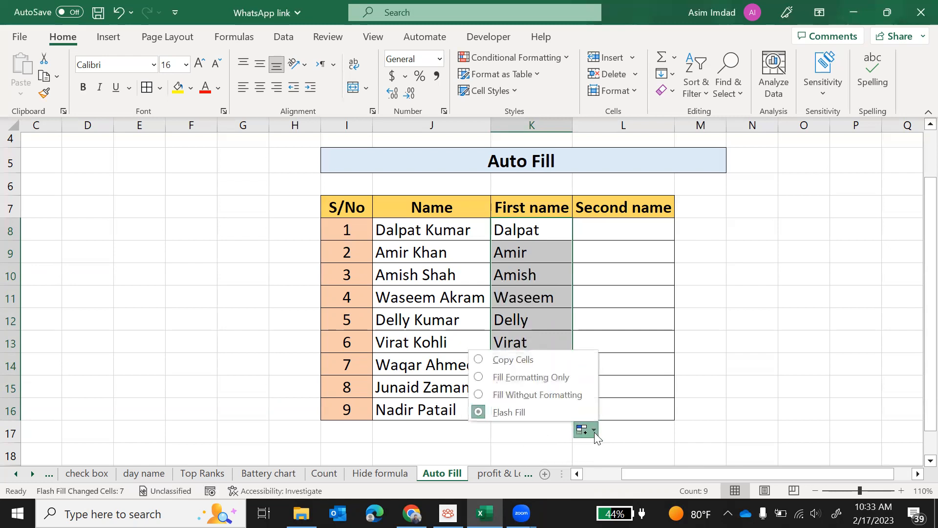
click(523, 364)
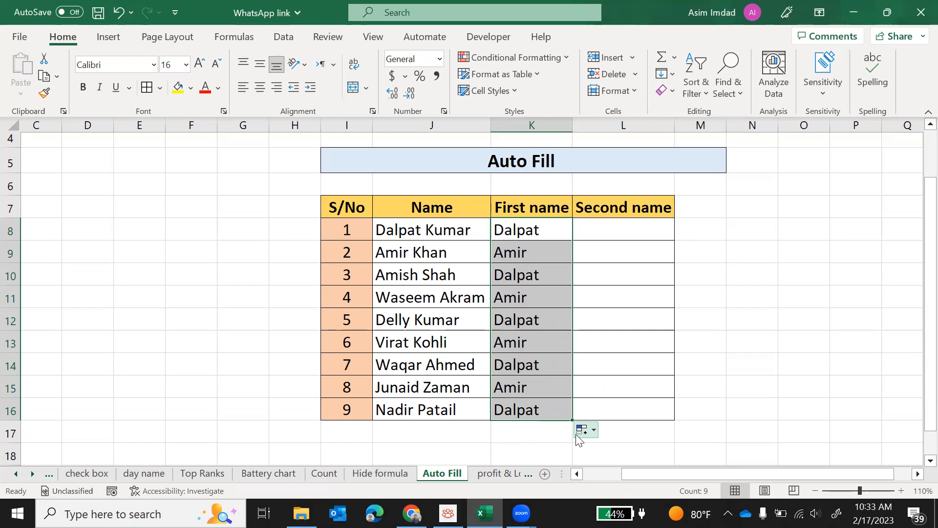
click(591, 431)
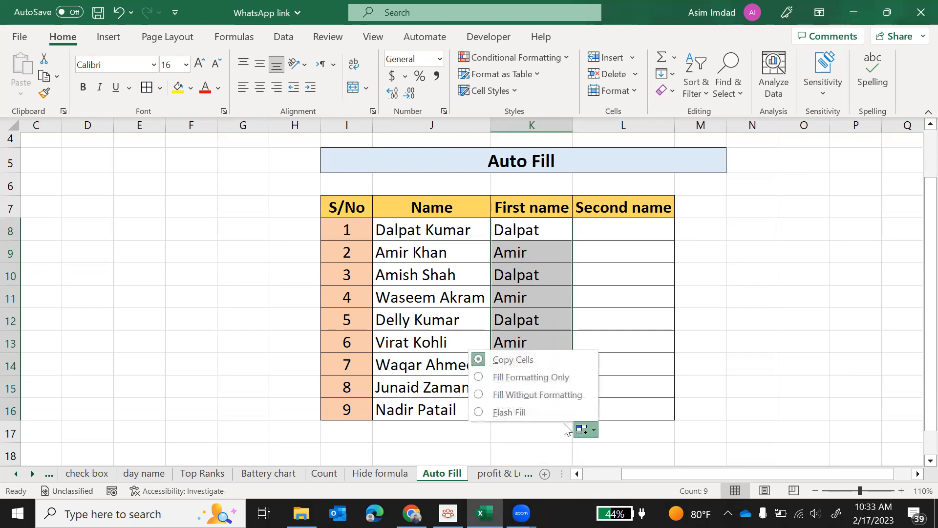
click(534, 415)
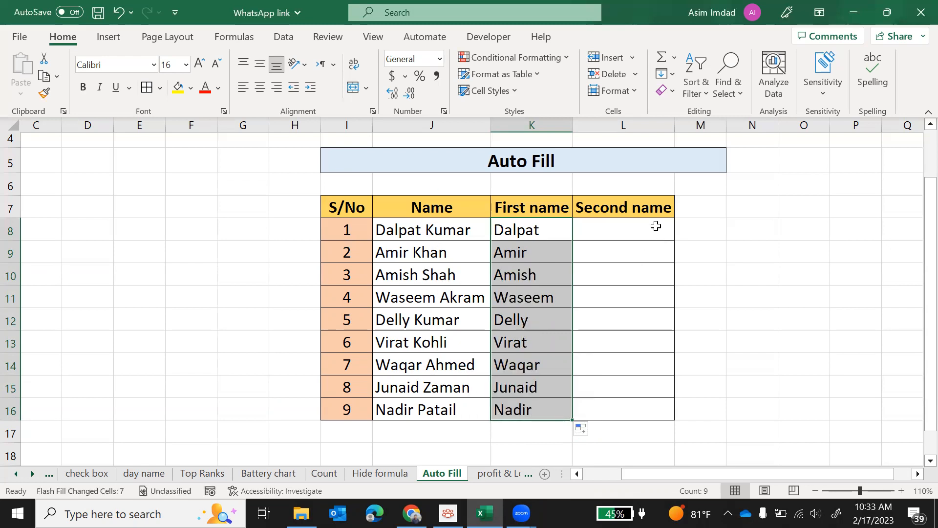
Enter Kumar as the second name in L8.
click(638, 228)
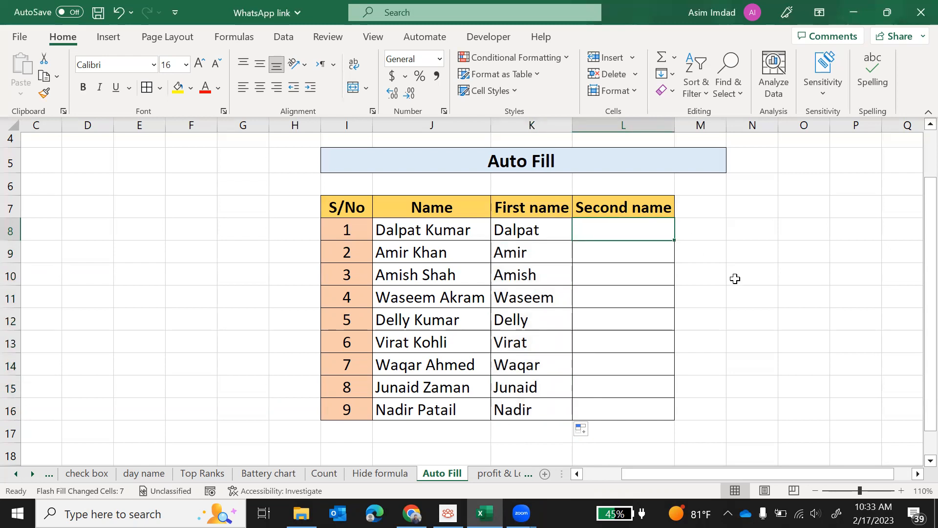
text(Kumar)
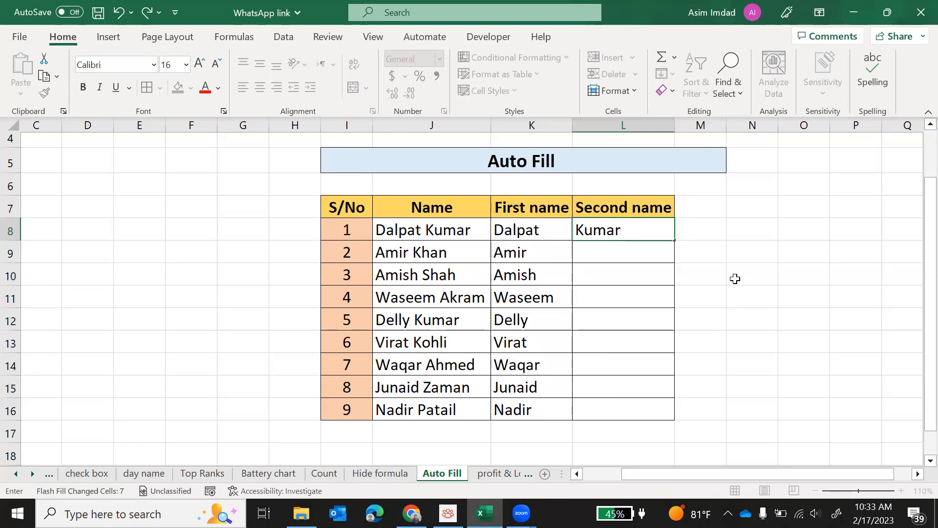
key(Return)
key(Up)
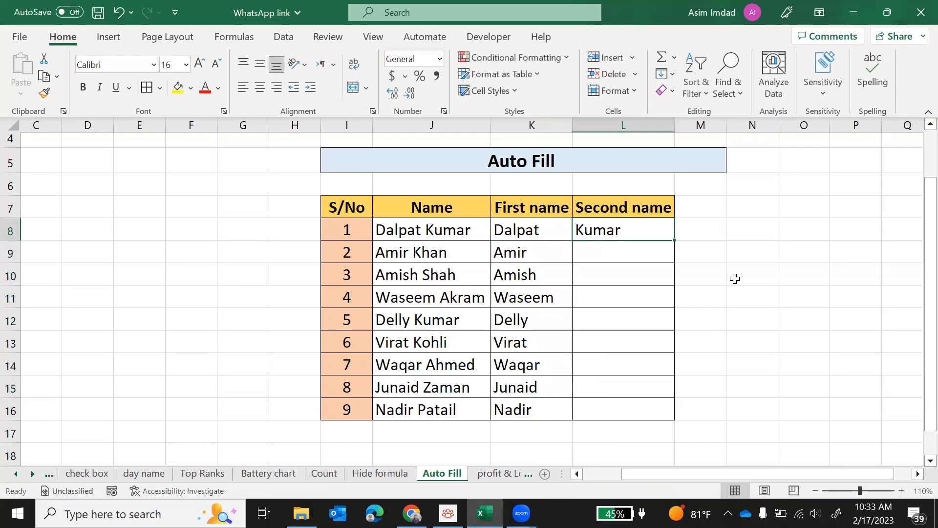
Fill L8 down to row 16 and apply Flash Fill to extract each second name.
drag(674, 240, 663, 420)
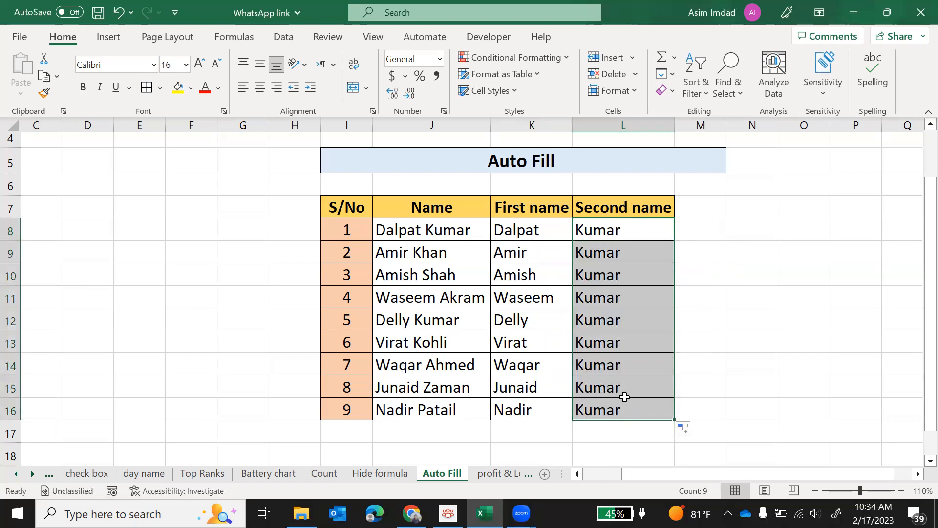
click(695, 430)
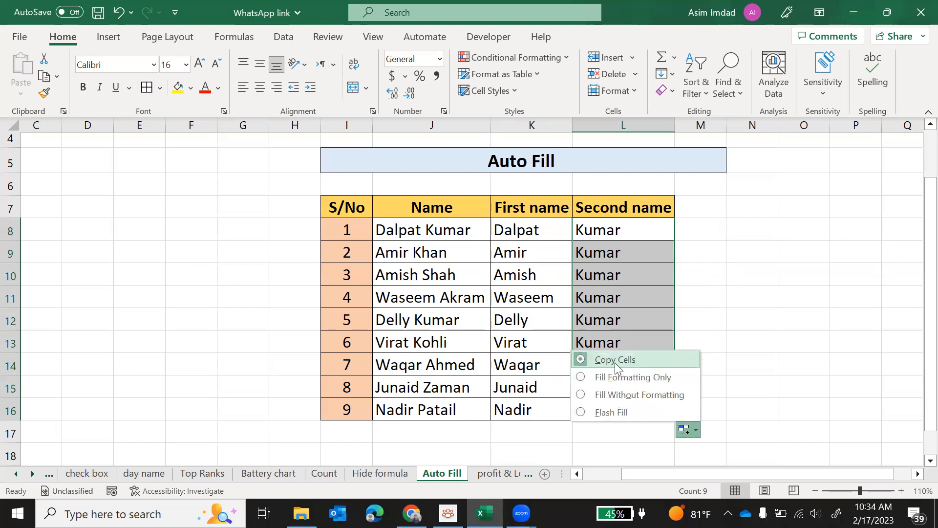
click(603, 412)
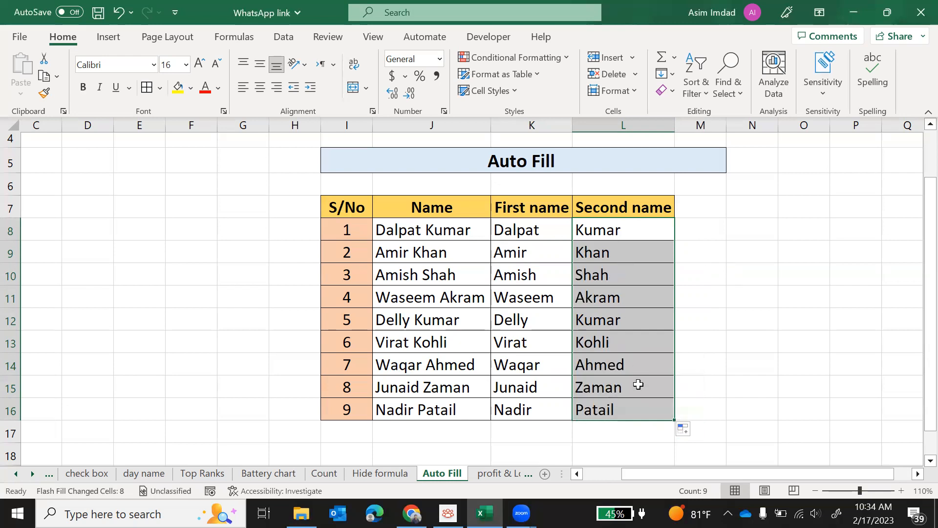
click(660, 326)
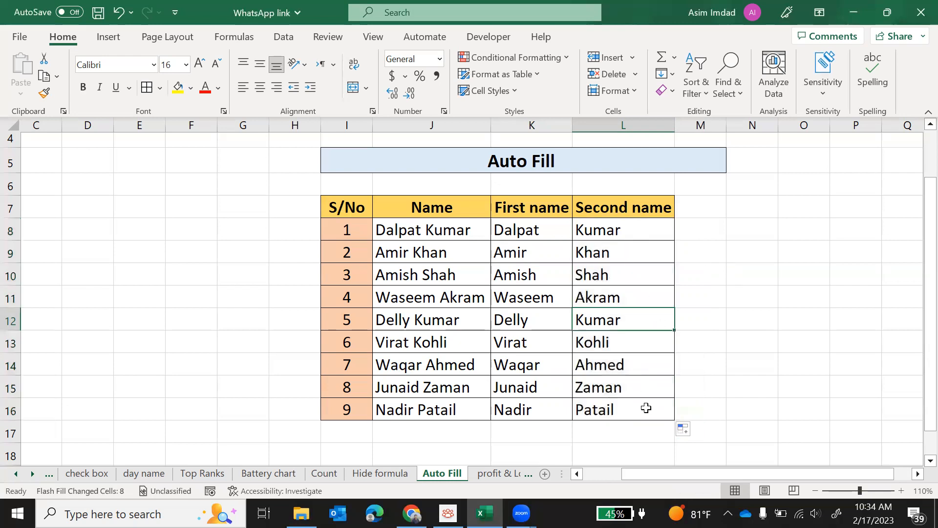